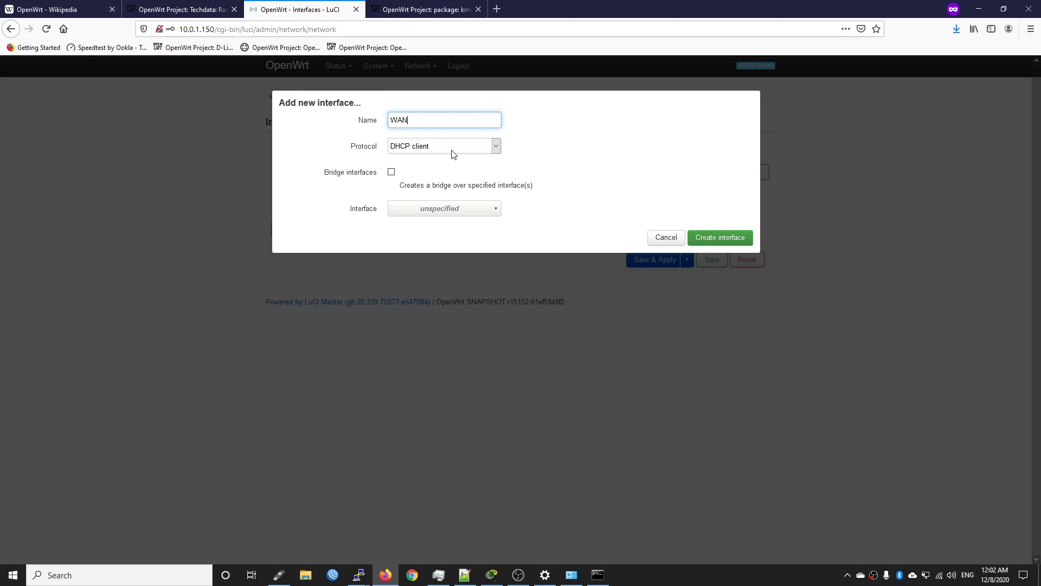
# Create the WAN interface with the DHCP client protocol on the eth1 Ethernet adapter.
pyautogui.click(446, 151)
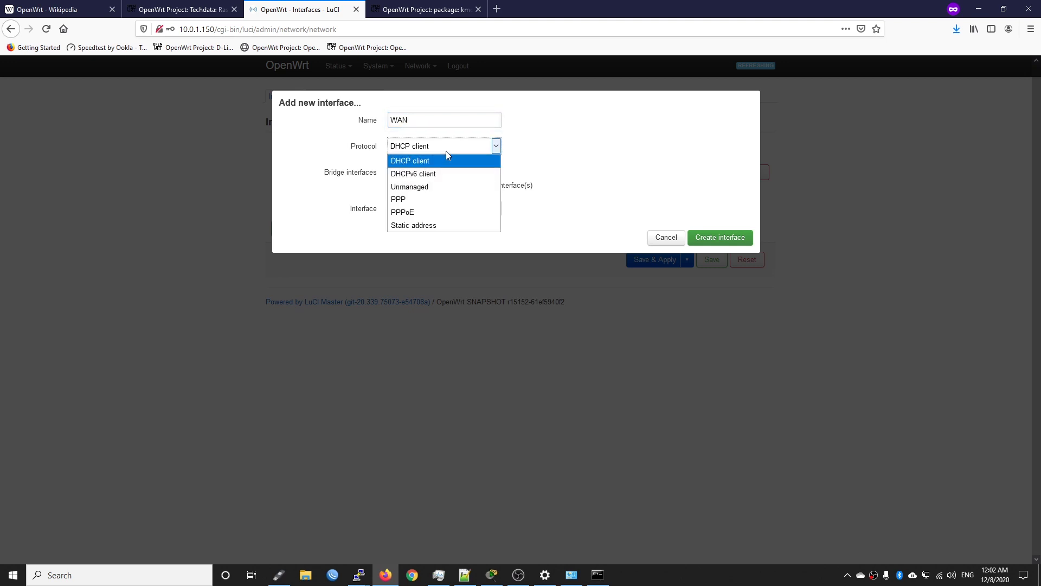
pyautogui.click(578, 165)
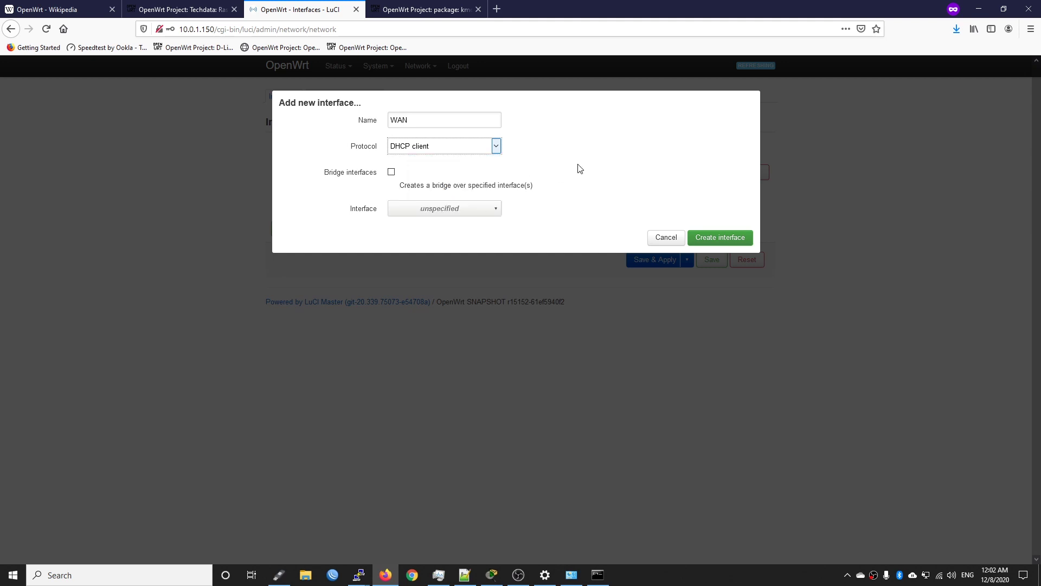
pyautogui.click(434, 216)
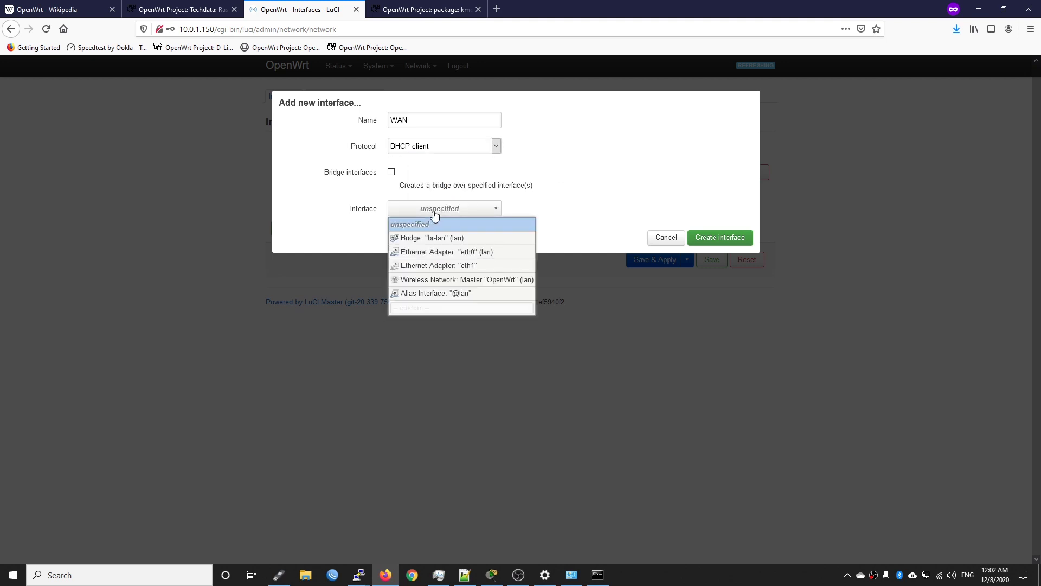
pyautogui.click(489, 266)
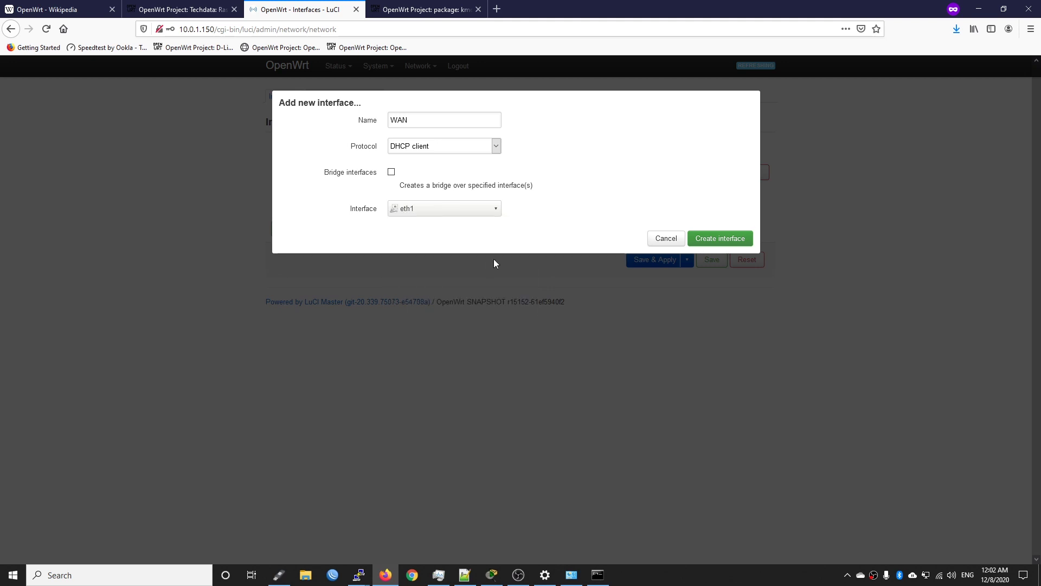
pyautogui.click(706, 239)
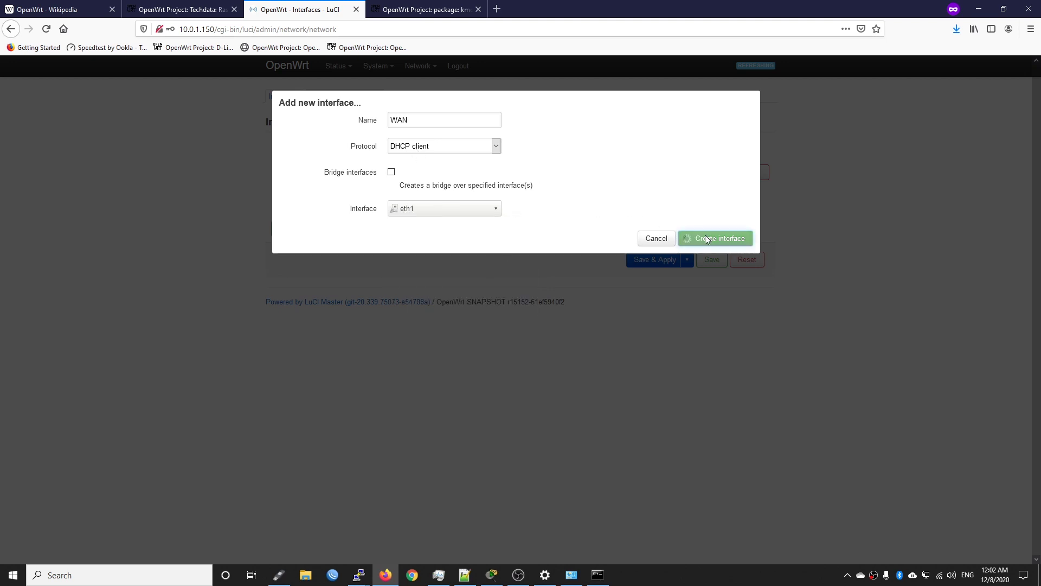
# Assign the WAN interface to the wan firewall zone, save it and apply the pending changes.
pyautogui.click(369, 123)
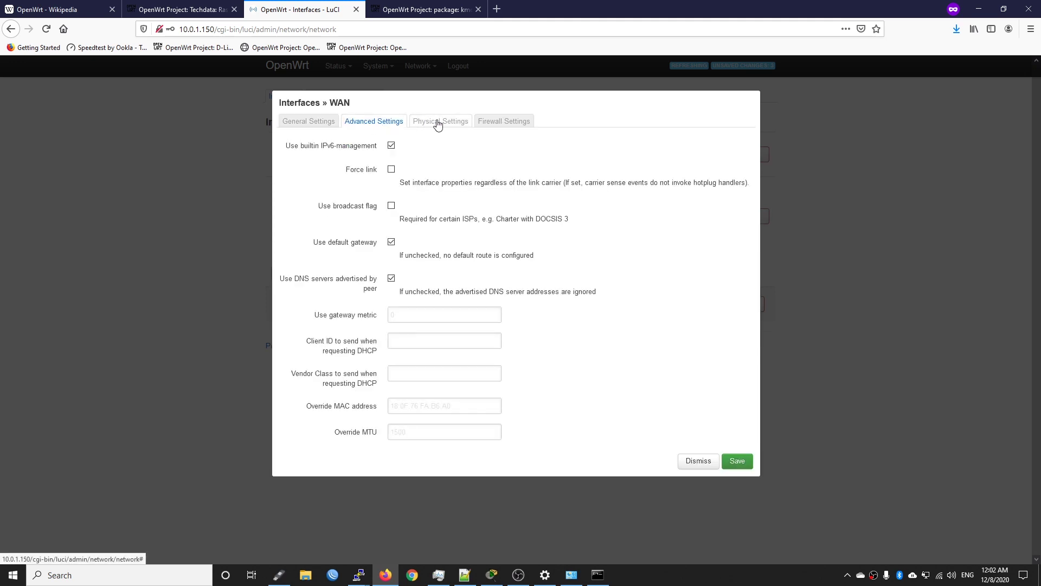
pyautogui.click(437, 122)
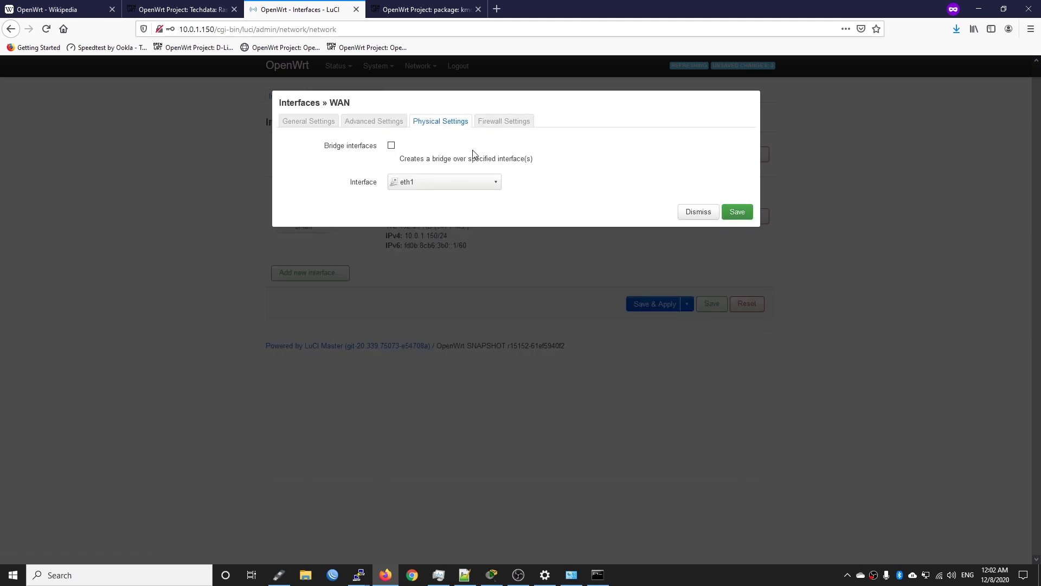
pyautogui.click(504, 123)
pyautogui.click(462, 151)
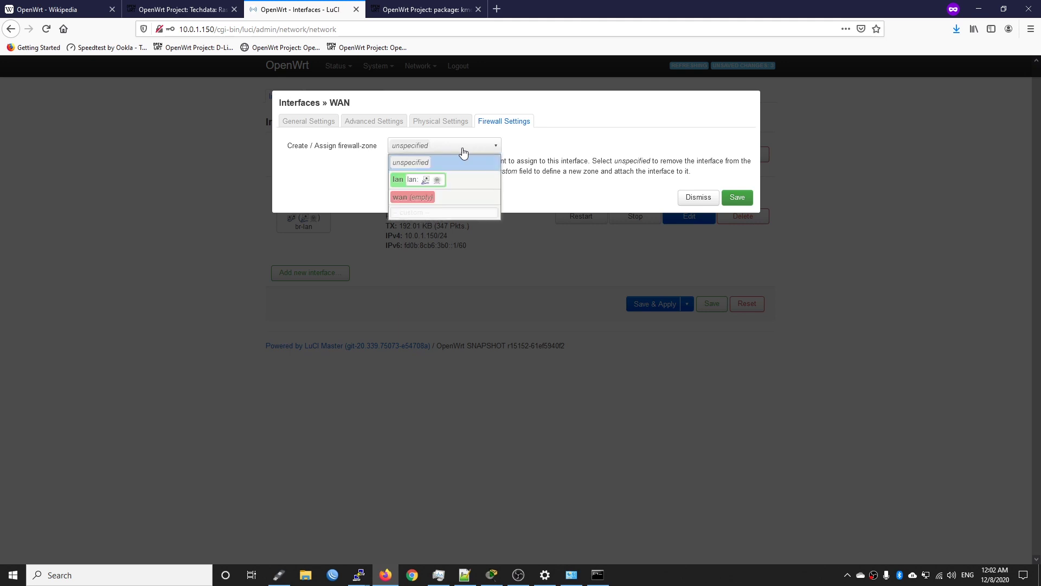
pyautogui.click(432, 199)
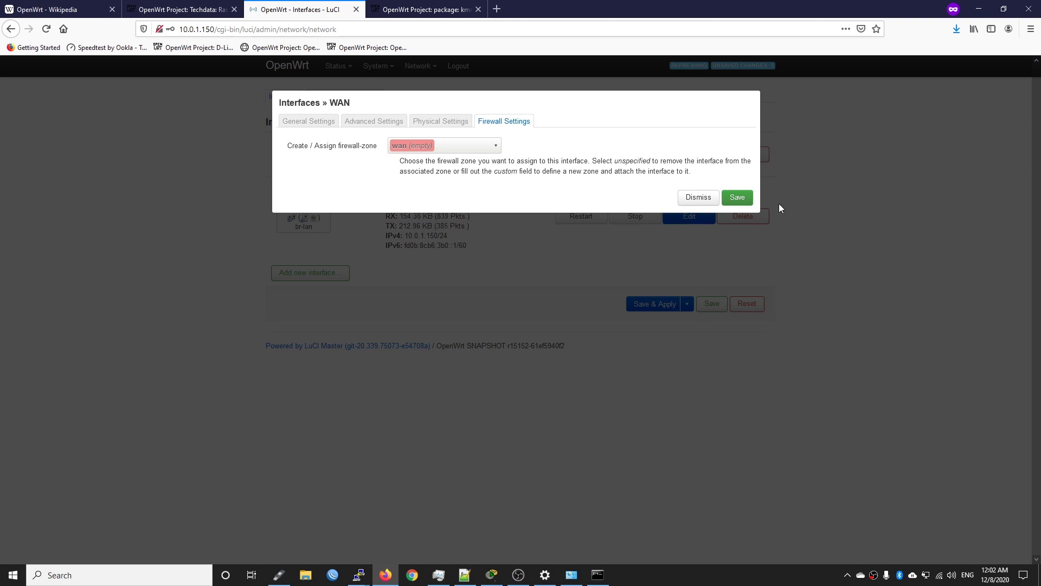
pyautogui.click(737, 203)
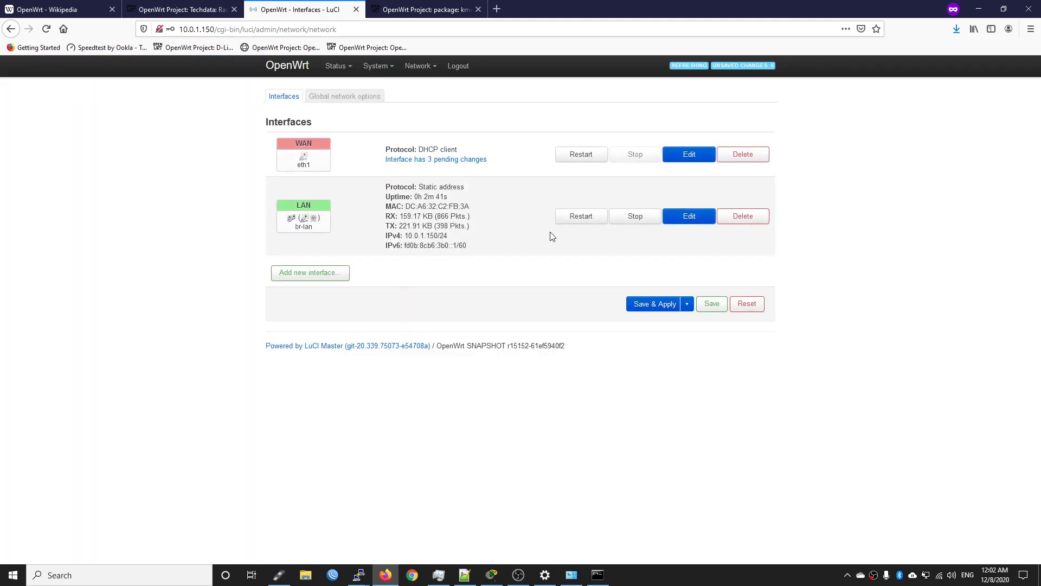
pyautogui.click(650, 304)
pyautogui.click(649, 305)
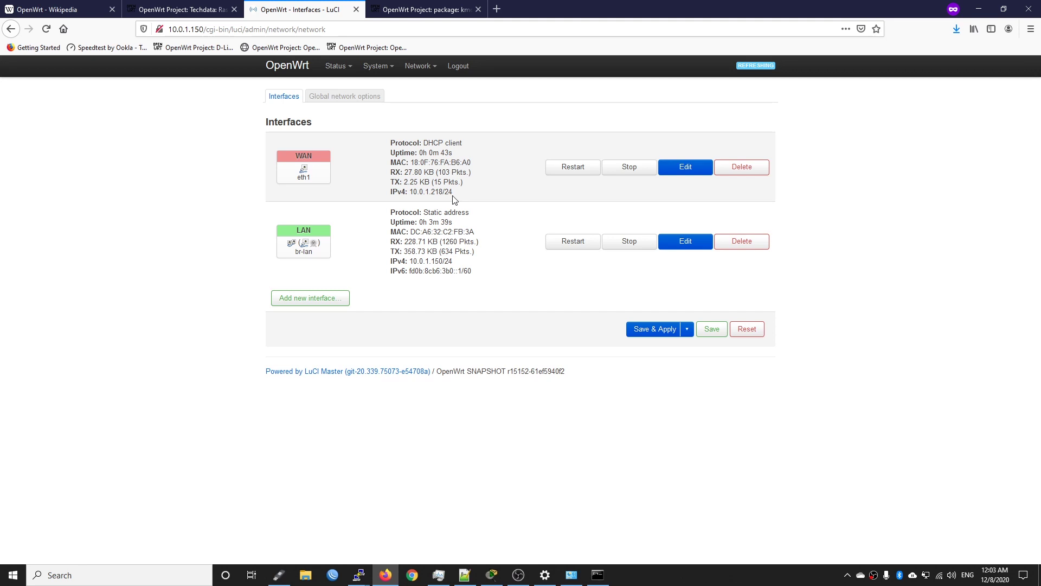
# Set the LAN interface's IPv4 address to 192.168.1.1 and clear its IPv4 gateway.
pyautogui.click(674, 244)
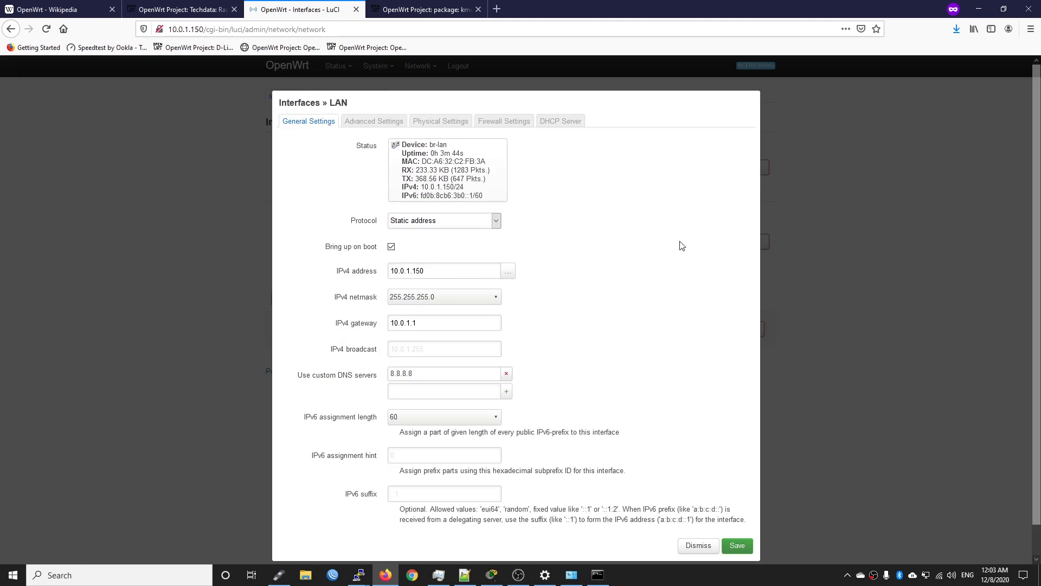
pyautogui.tripleClick(442, 274)
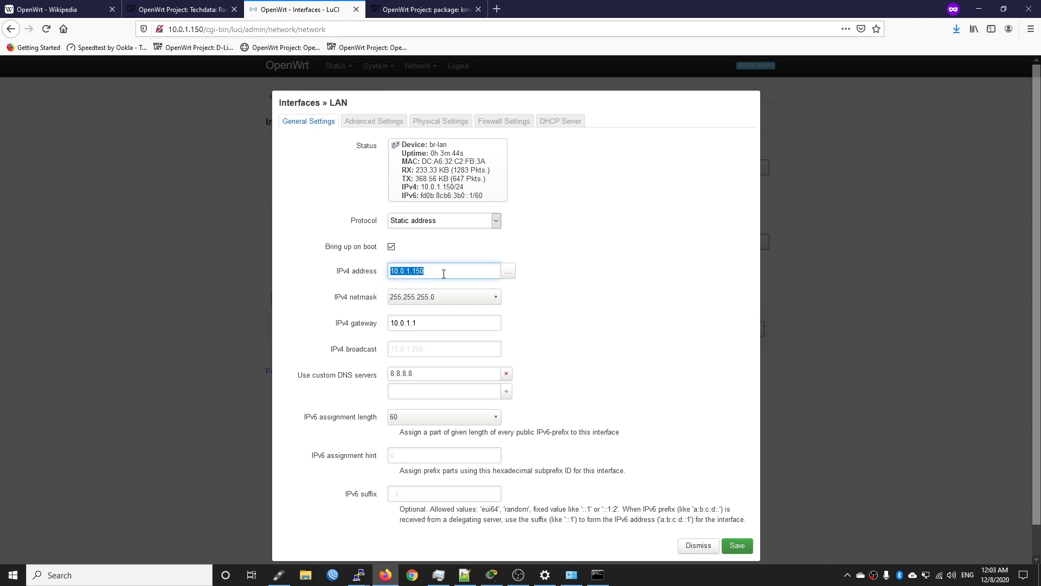
pyautogui.write('192.168.1.1')
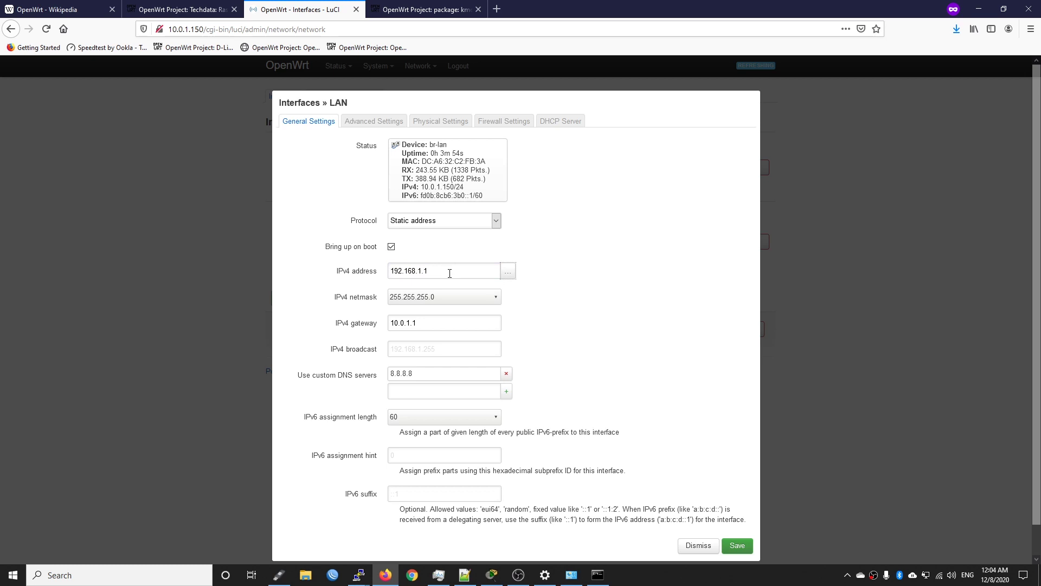
pyautogui.moveTo(442, 322); pyautogui.dragTo(380, 329)
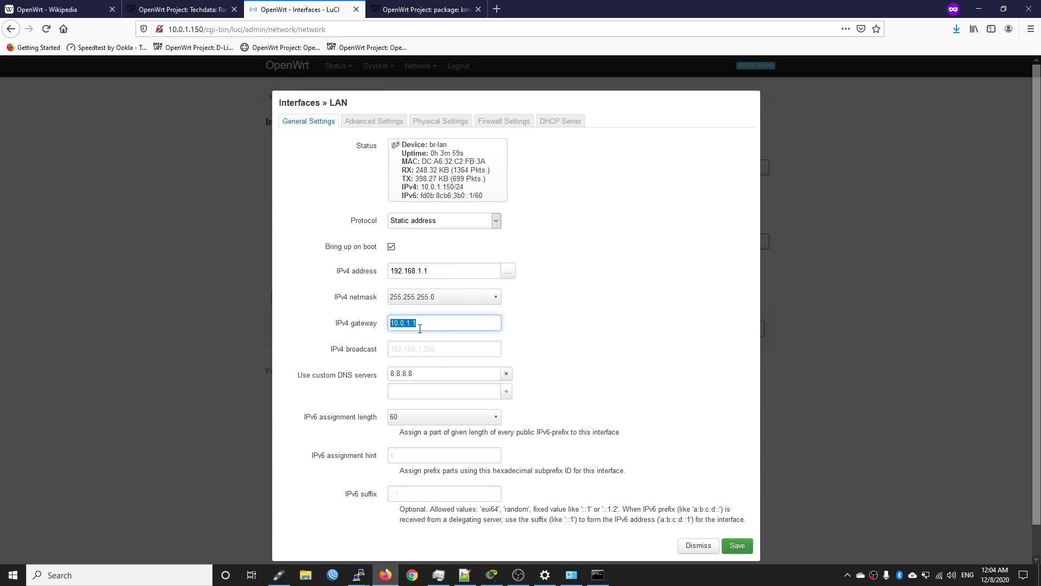
pyautogui.press('BackSpace')
# Enable the DHCP server on the LAN interface by turning off Ignore interface, save it and apply the changes.
pyautogui.click(378, 125)
pyautogui.click(442, 126)
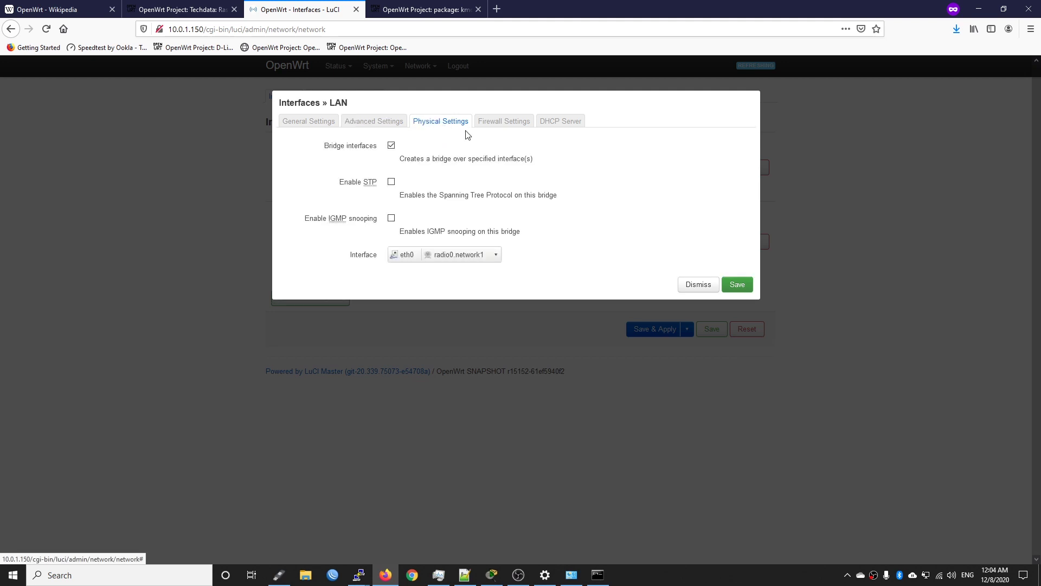
pyautogui.click(503, 126)
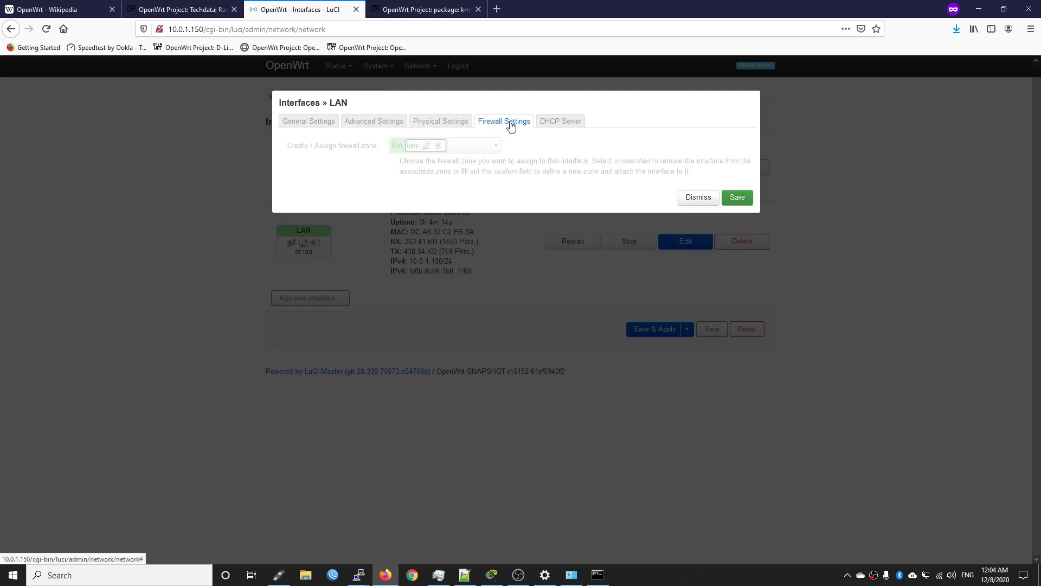
pyautogui.click(564, 122)
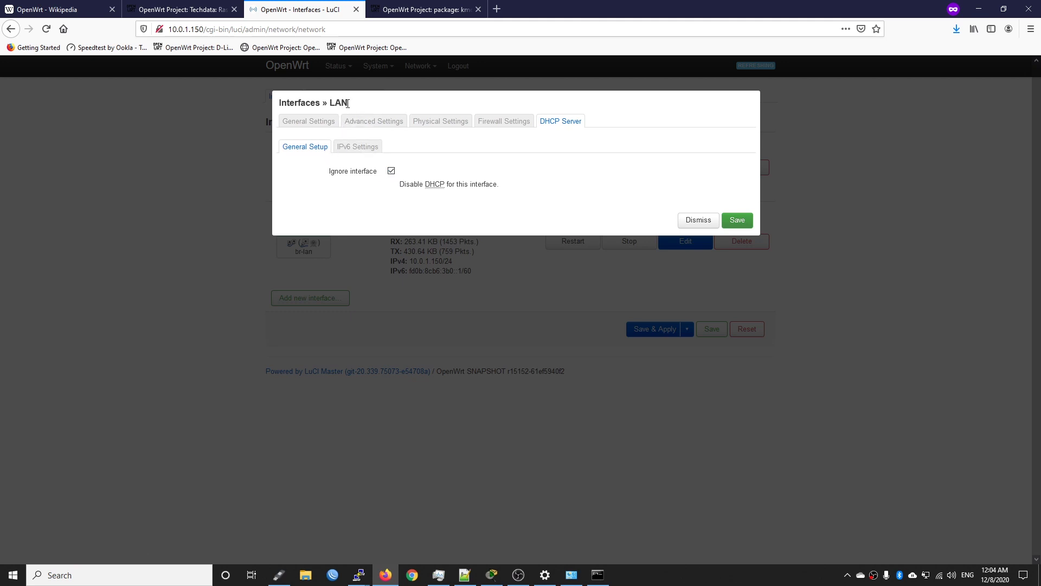
pyautogui.click(391, 171)
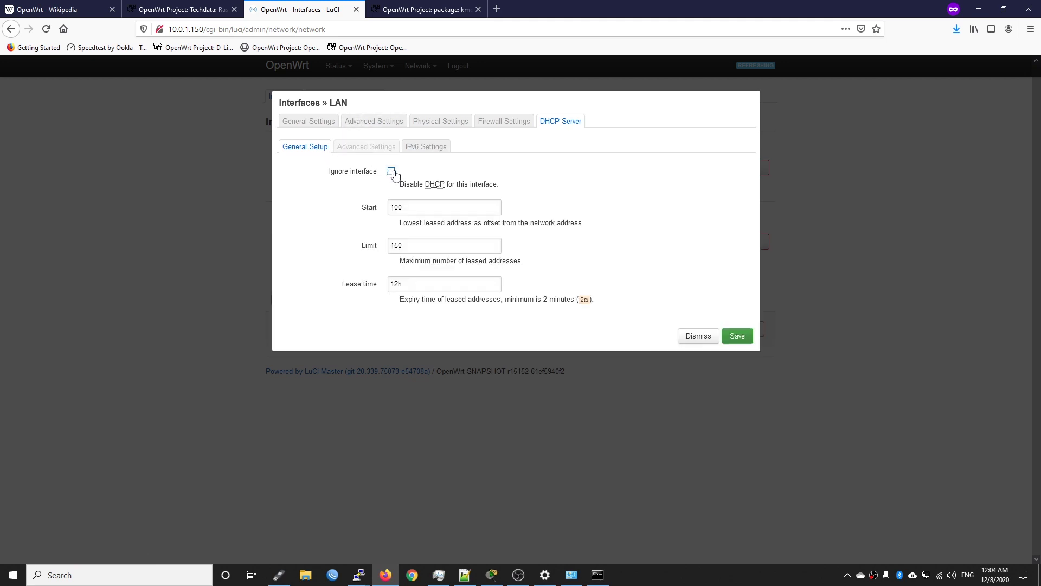
pyautogui.click(384, 150)
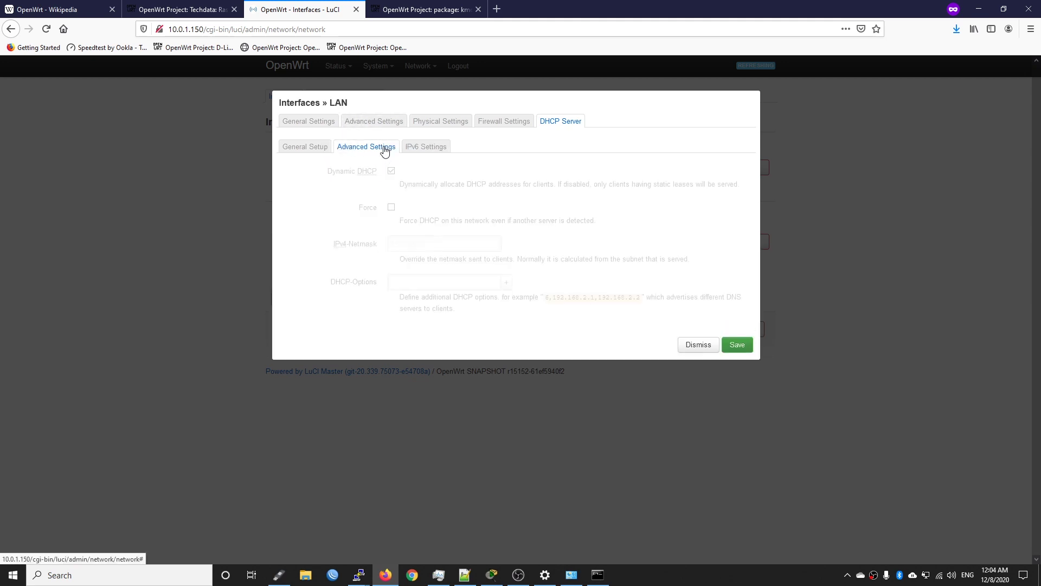
pyautogui.click(740, 346)
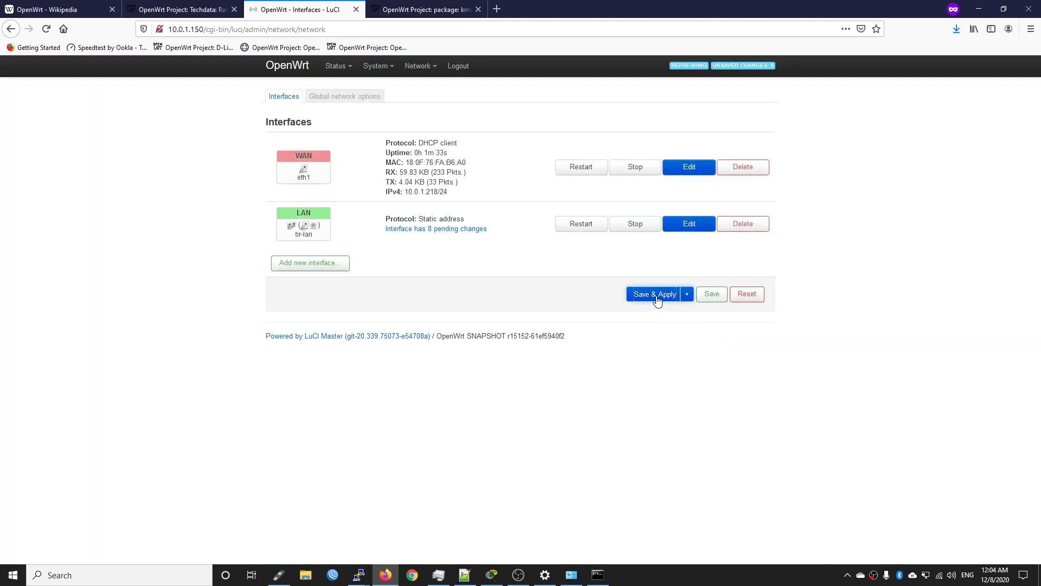
pyautogui.click(655, 295)
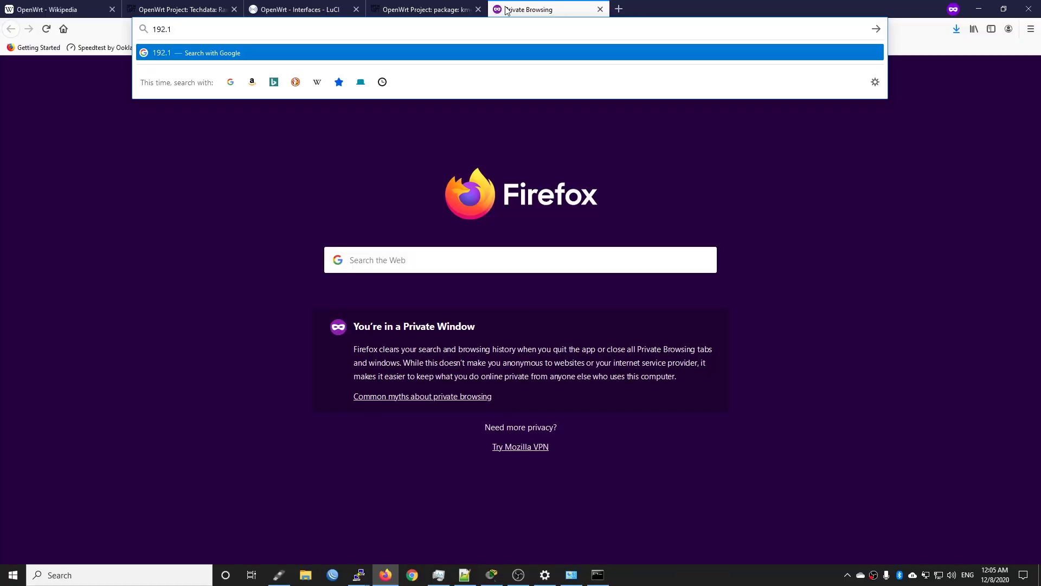
# Load the router's login page at 192.168.1.1 in the new tab and close the old Interfaces tab.
pyautogui.write('68.1.1')
pyautogui.press('Return')
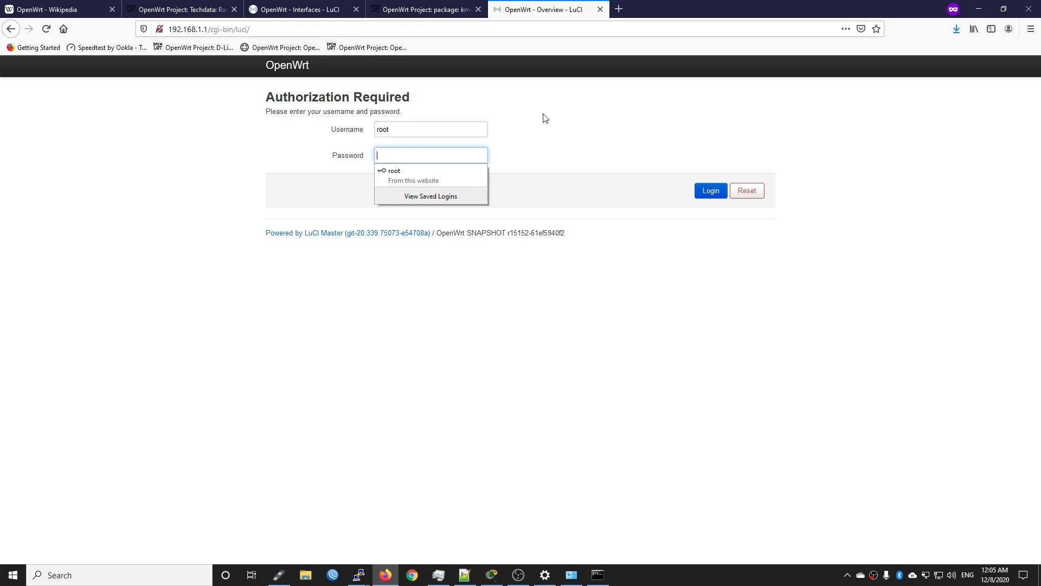
pyautogui.click(356, 9)
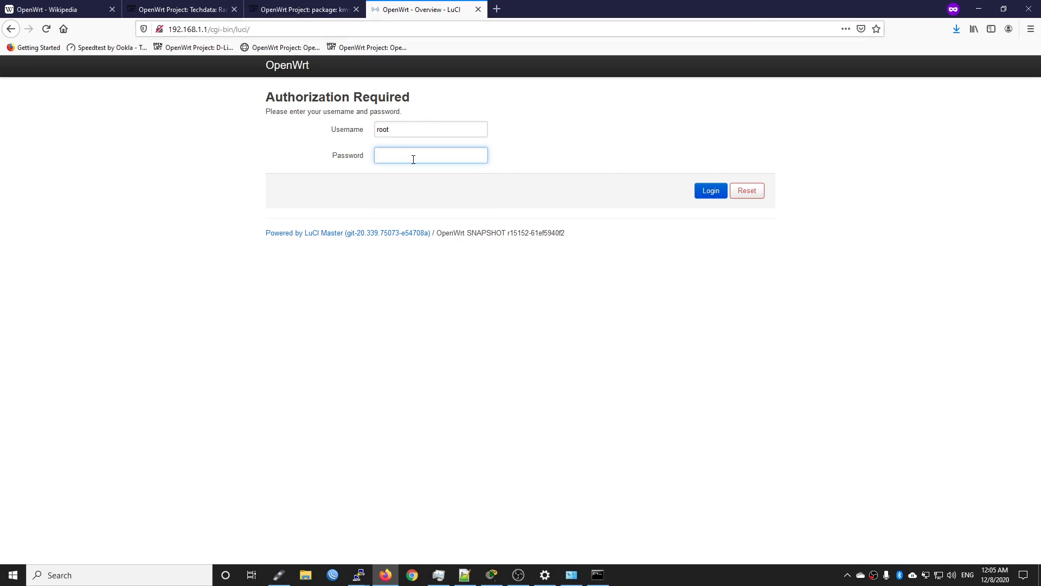
# Log in to the router with the account password and open the network interfaces page.
pyautogui.write('********')
pyautogui.press('Return')
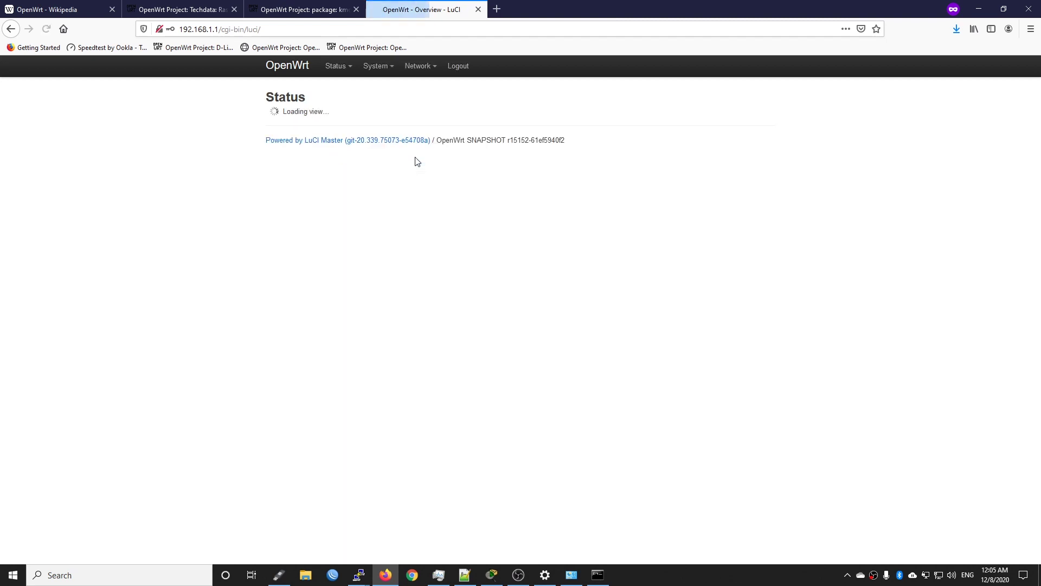
pyautogui.moveTo(416, 68)
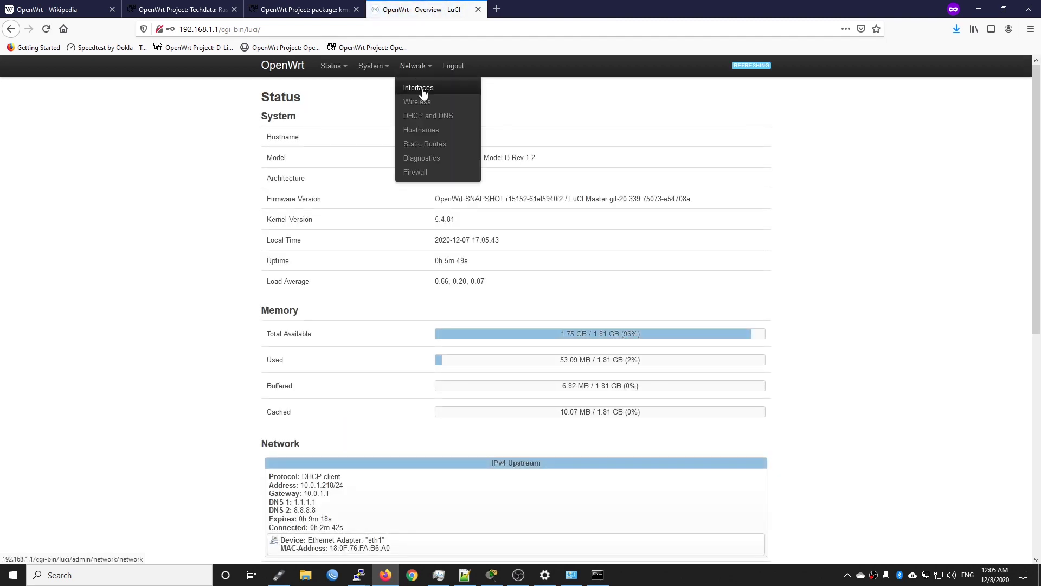
pyautogui.click(424, 93)
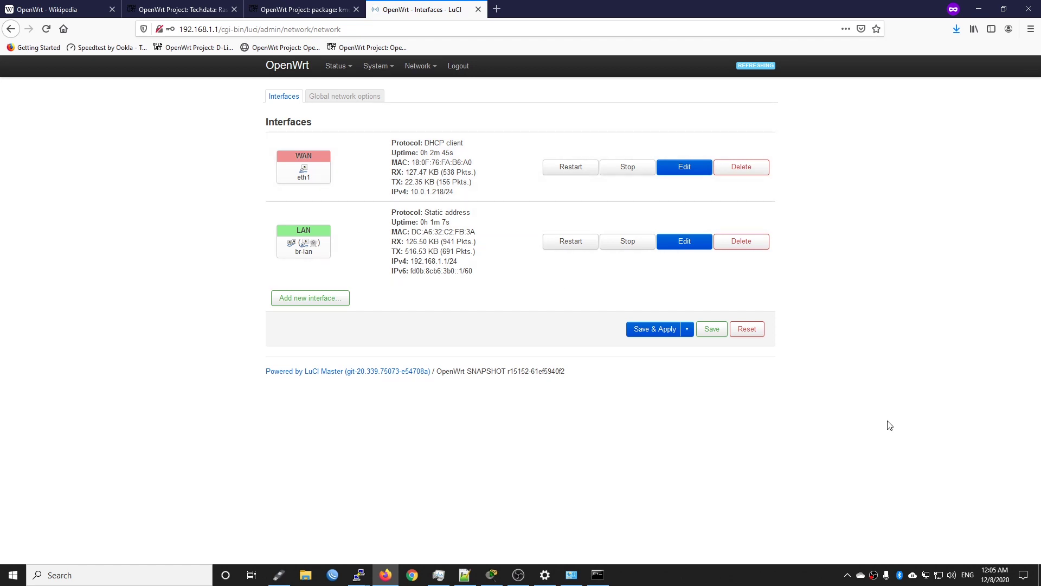
# Disconnect the computer from the ALSVN Wi-Fi network and close the network list.
pyautogui.click(939, 575)
pyautogui.click(979, 433)
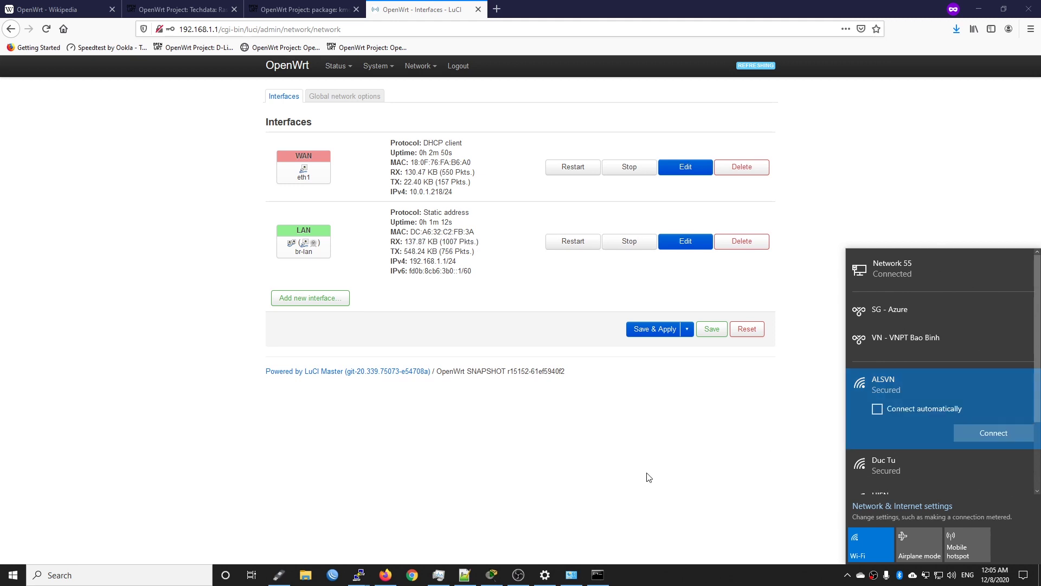
pyautogui.click(786, 460)
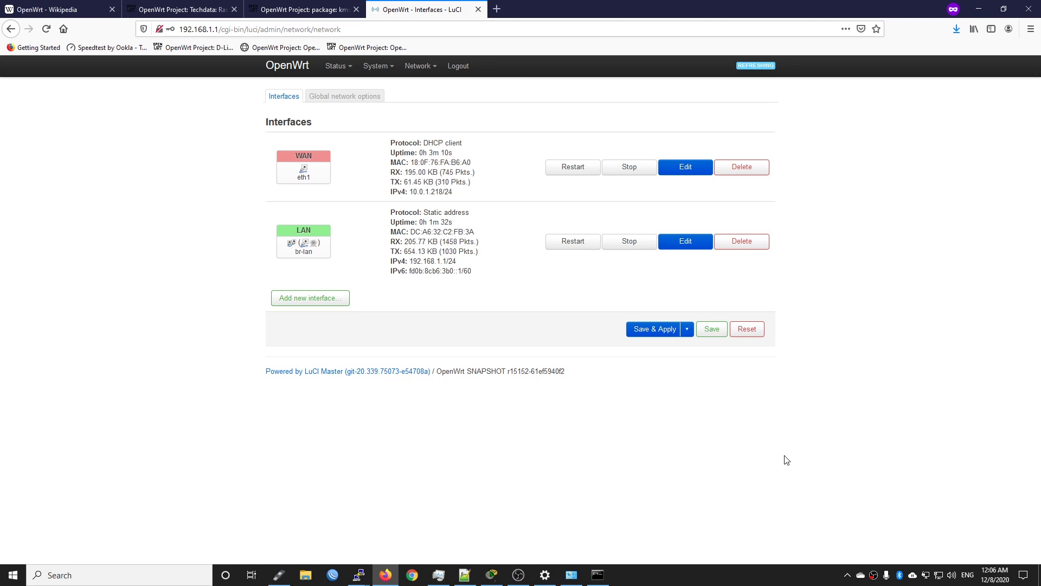
# Switch to Command Prompt and run ipconfig to display the computer's network configuration.
pyautogui.click(597, 575)
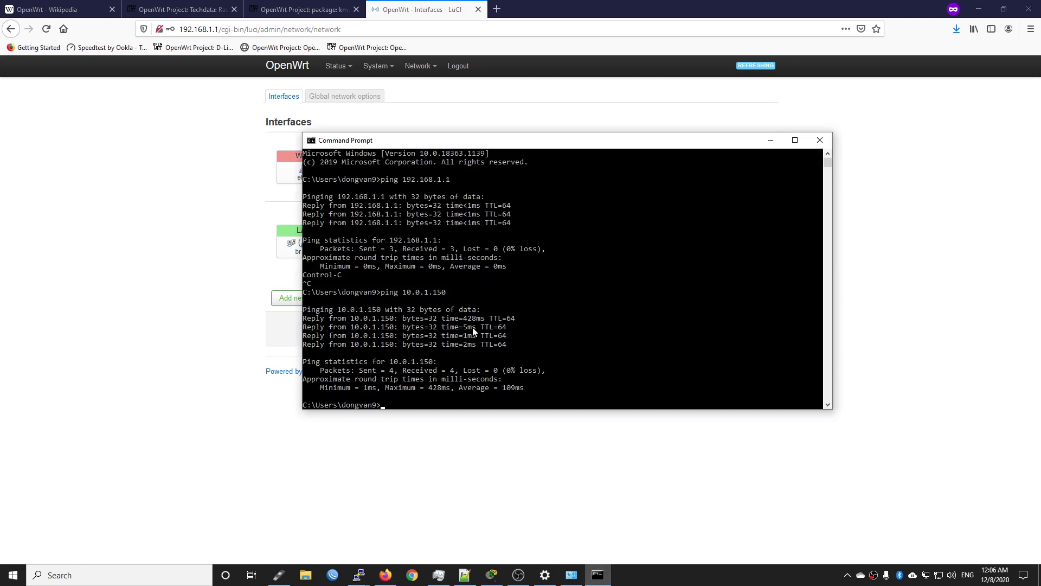
pyautogui.write('ifconfig')
pyautogui.press('Return')
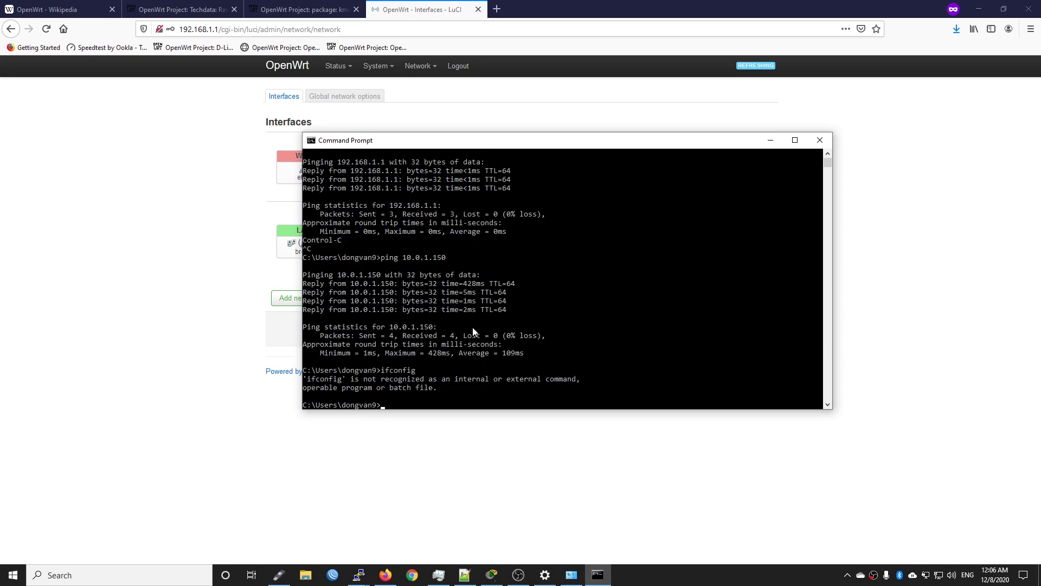
pyautogui.write('ipcinfi')
pyautogui.press('BackSpace')
pyautogui.press('BackSpace')
pyautogui.press('BackSpace')
pyautogui.press('BackSpace')
pyautogui.write('onfig')
pyautogui.press('Return')
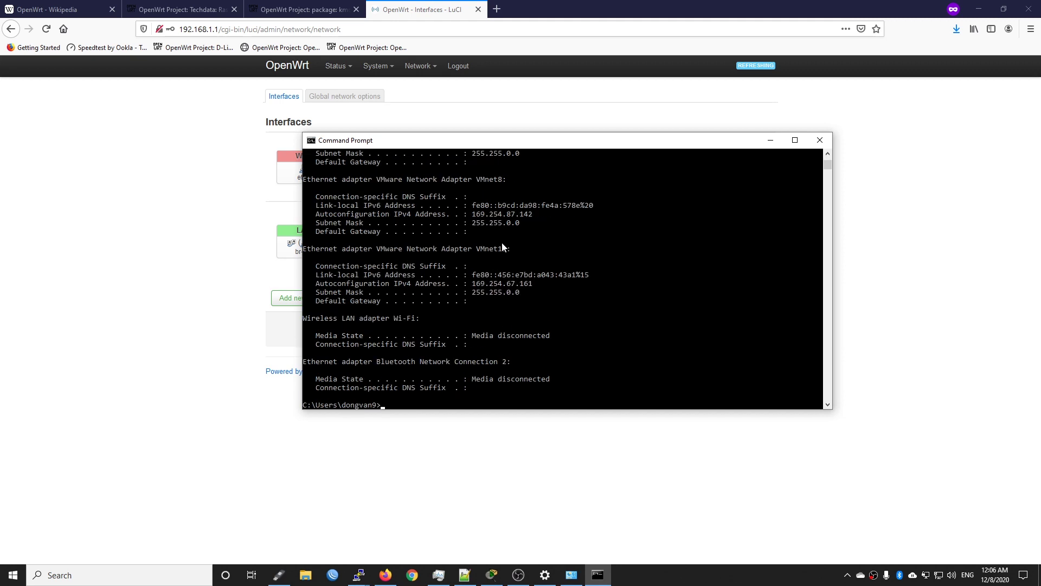
# Examine the IPv4 address and default gateway of the Ethernet 7 adapter in the ipconfig output.
pyautogui.scroll(4, 505, 331)
pyautogui.scroll(7, 543, 292)
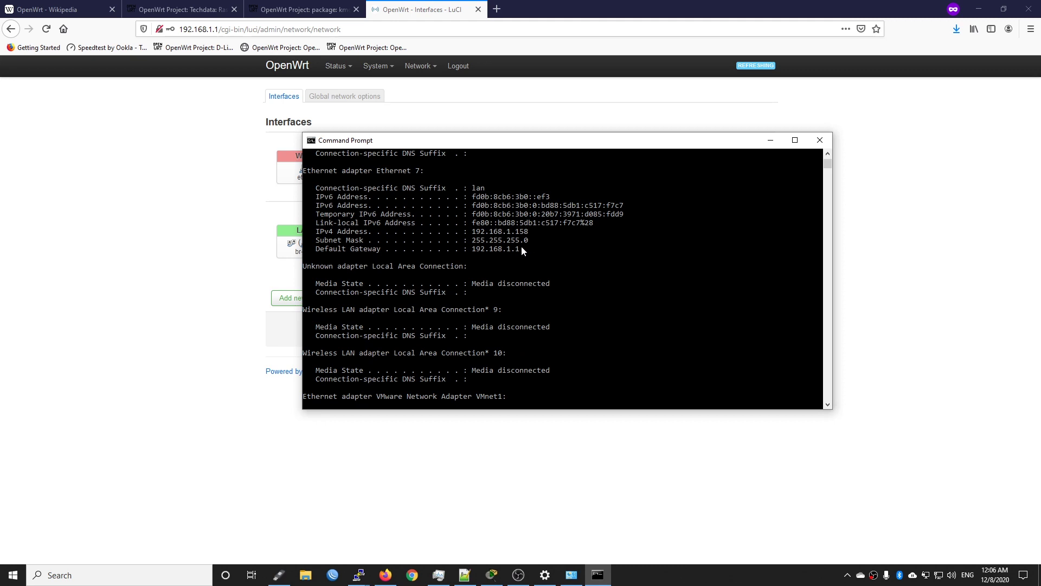
pyautogui.moveTo(534, 234); pyautogui.dragTo(467, 234)
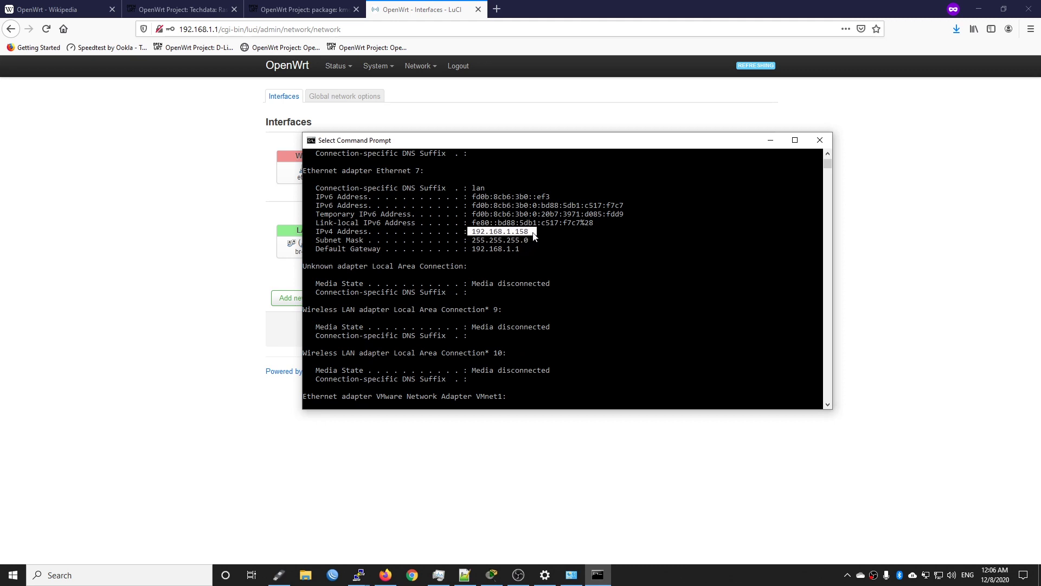
pyautogui.moveTo(520, 248); pyautogui.dragTo(472, 249)
pyautogui.click(549, 276)
# Ping google.com from the command prompt to test the computer's internet connection.
pyautogui.write('p')
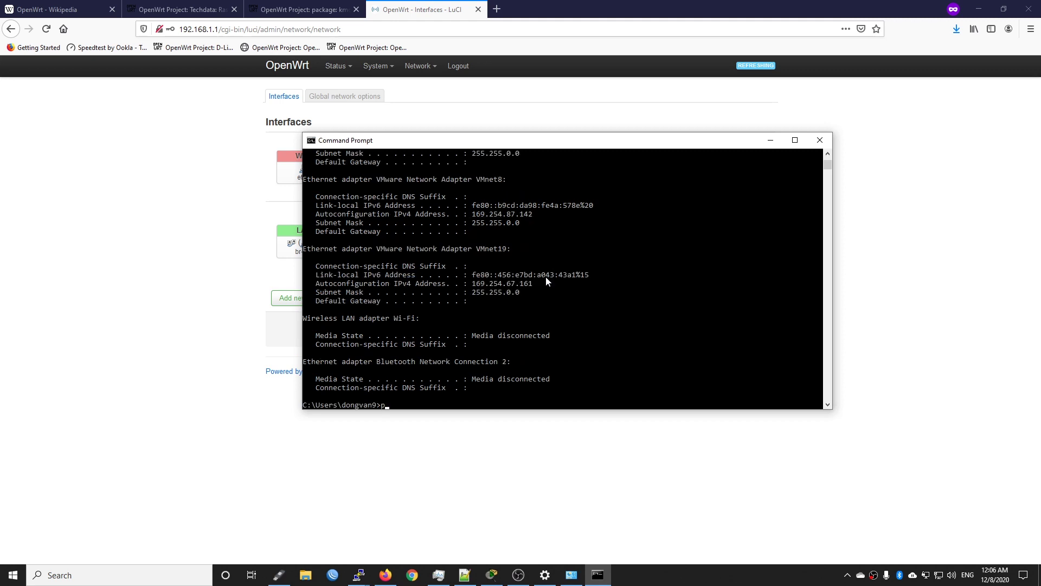
pyautogui.write('ing google.com')
pyautogui.press('Return')
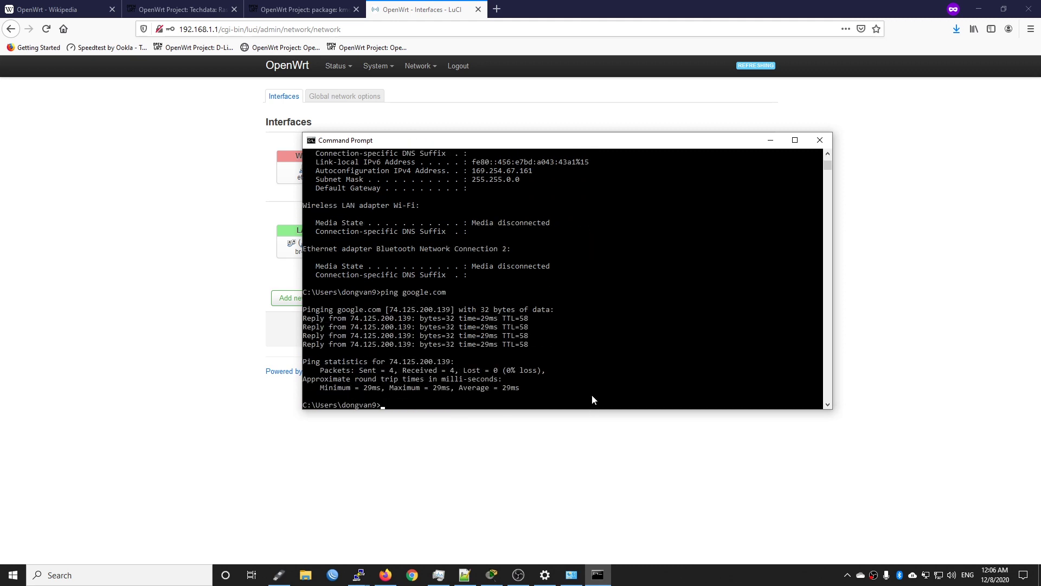
# Switch back to Firefox and open the router's realtime traffic graph for br-lan.
pyautogui.click(541, 469)
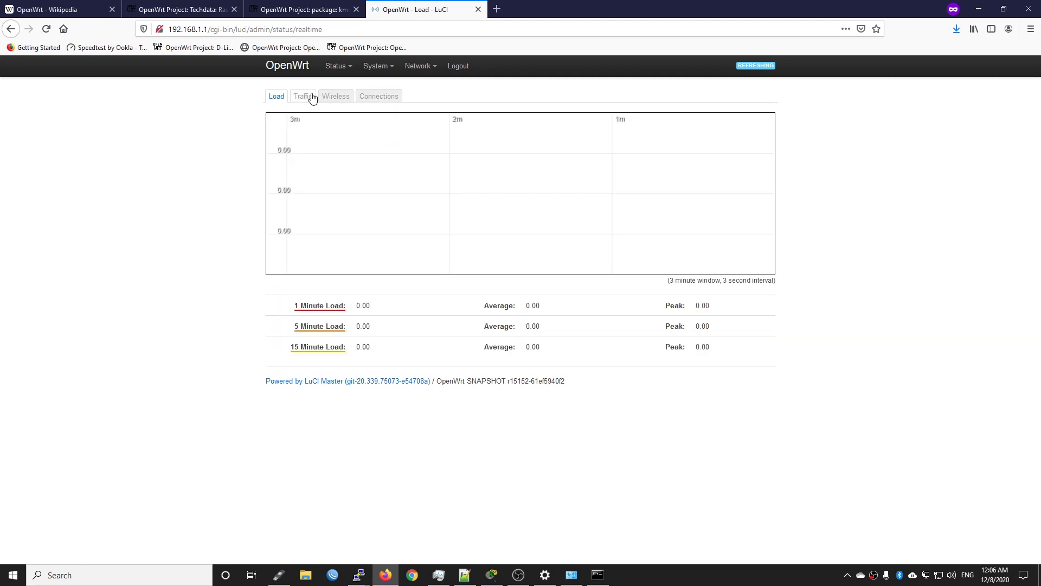
pyautogui.click(302, 97)
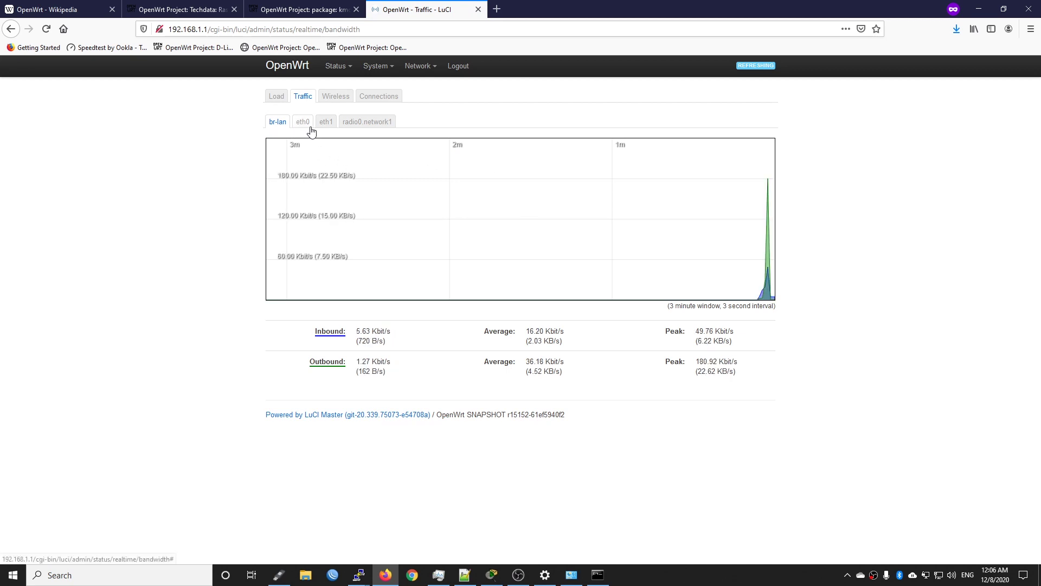
# Run a speed test on speedtest.net in a new browser tab, and return to the router's realtime traffic graph.
pyautogui.click(502, 11)
pyautogui.write('s')
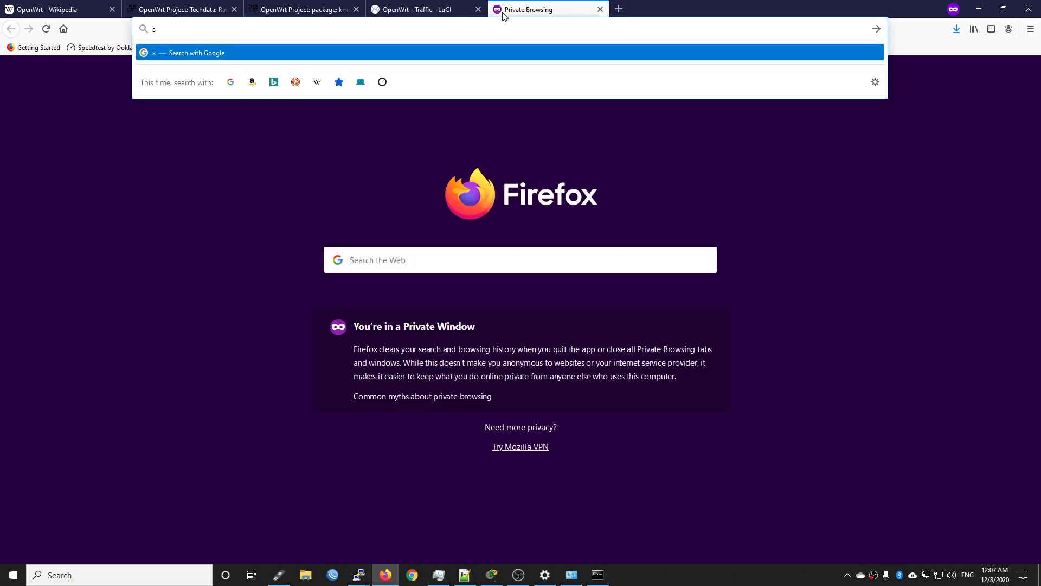
pyautogui.write('peedtest.net')
pyautogui.press('Return')
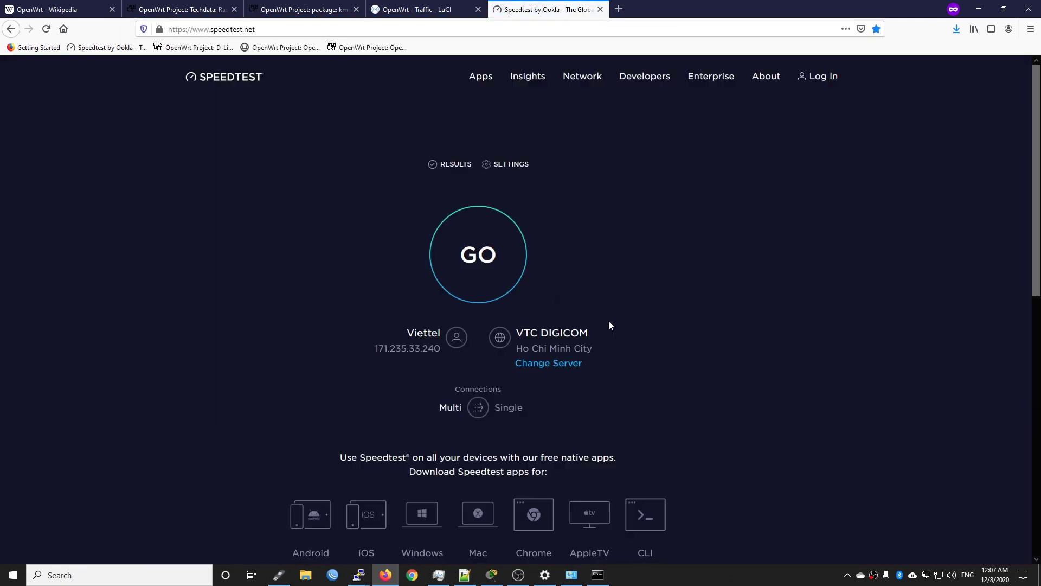
pyautogui.click(486, 264)
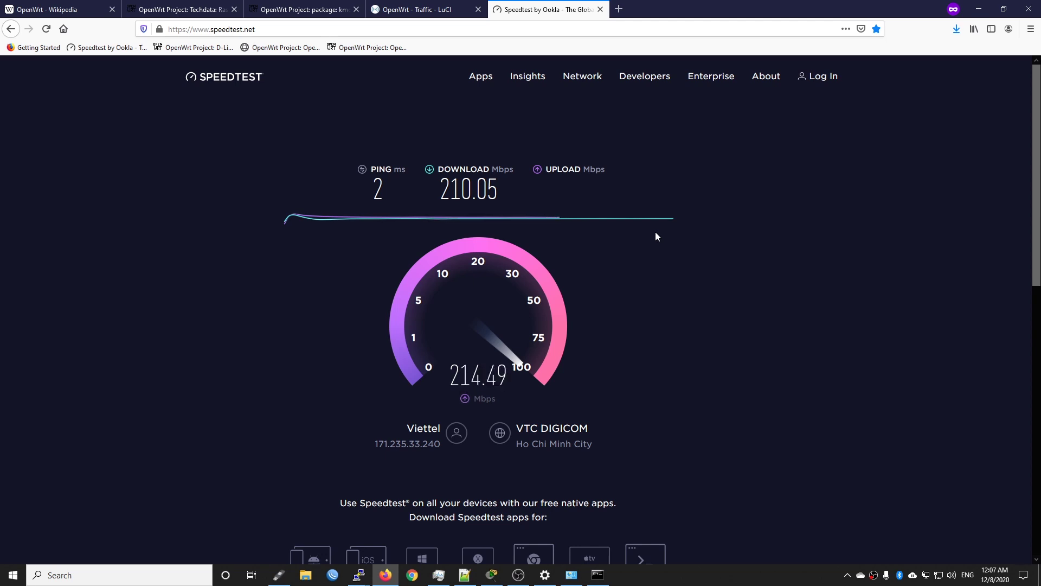
pyautogui.hotkey('ctrl', 'pageup')
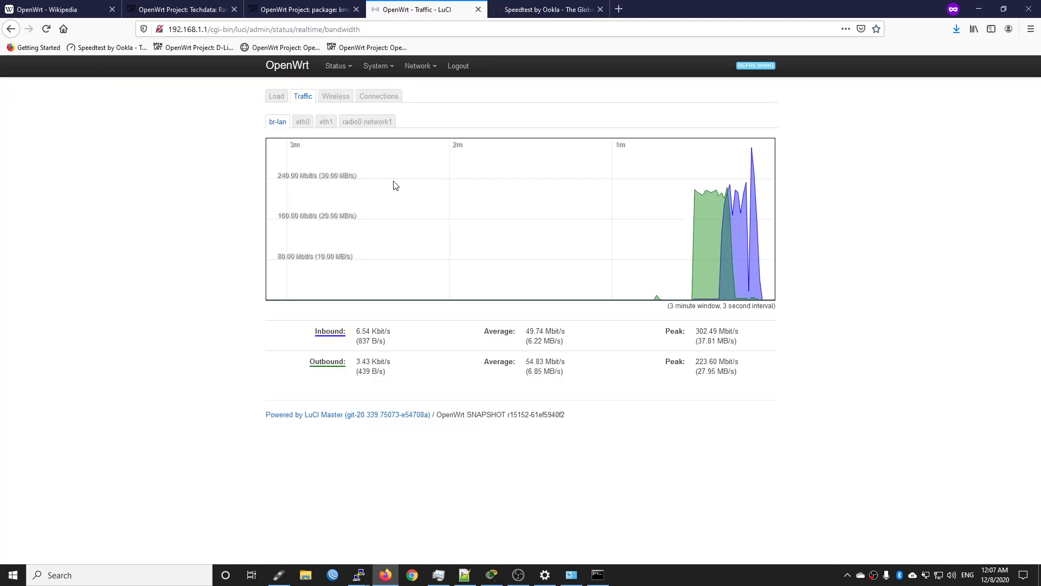